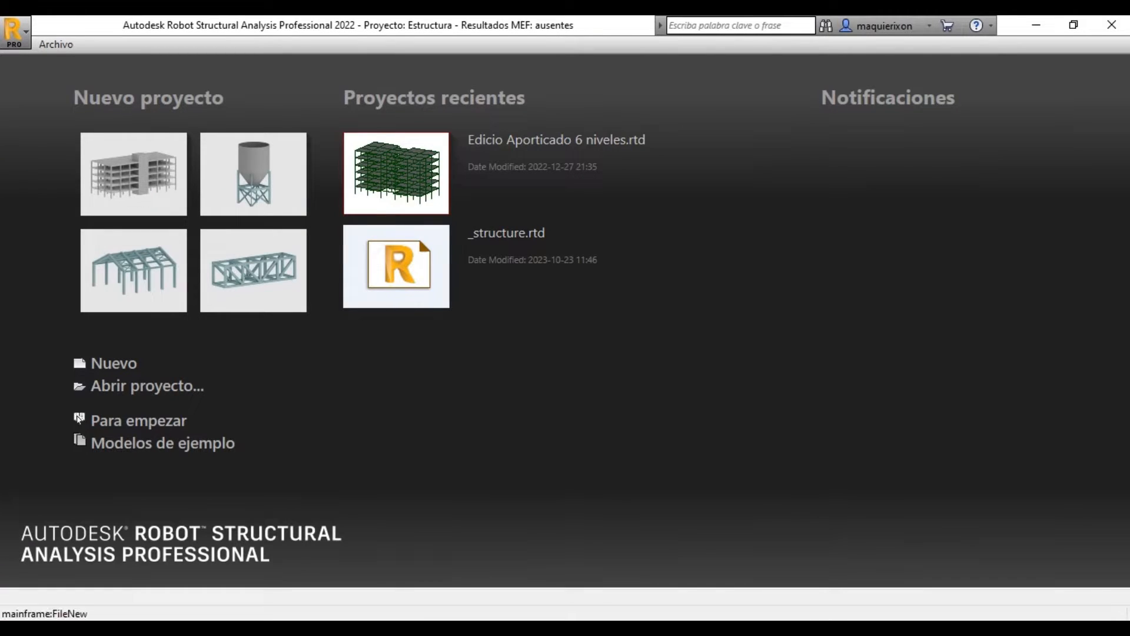
Create a new shell (Lámina) project and open the definition of its construction lines
click(117, 363)
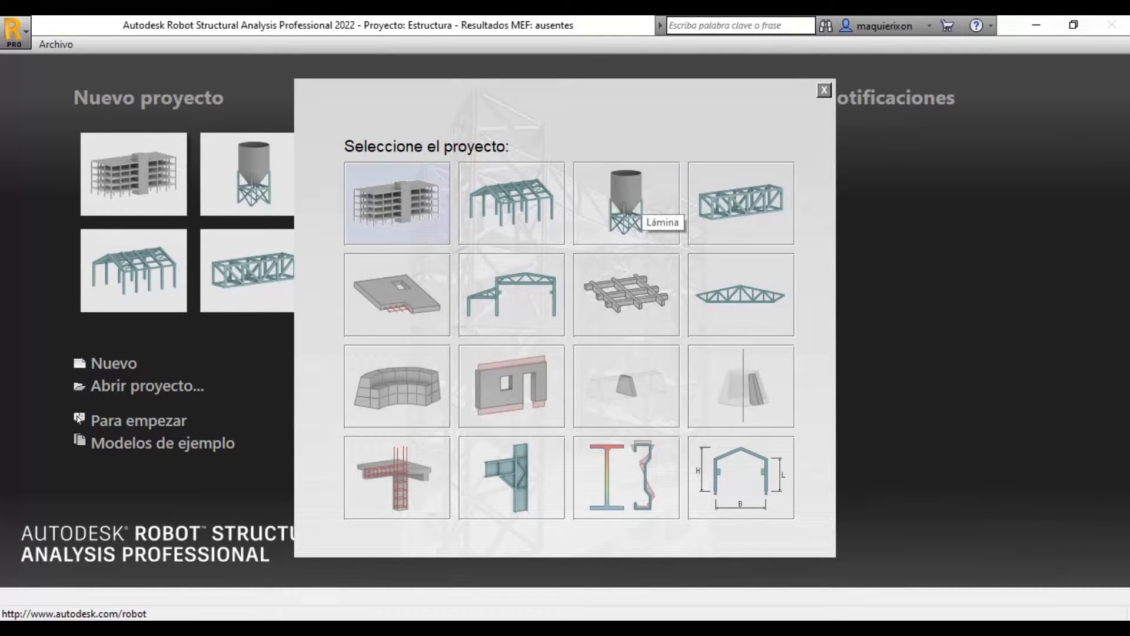
click(638, 207)
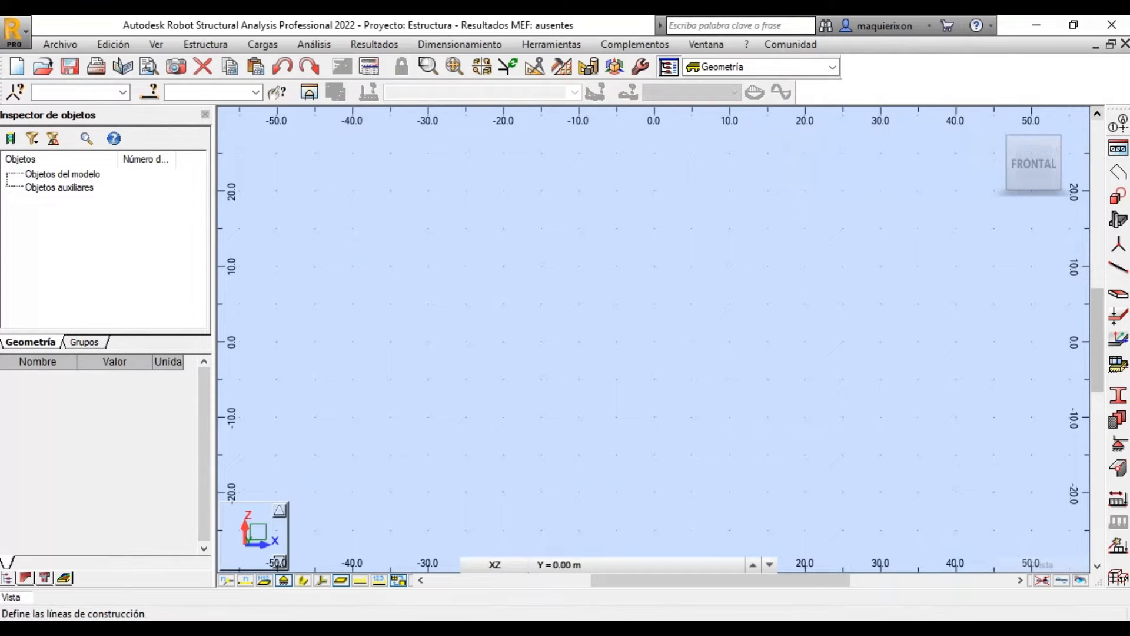
click(1119, 124)
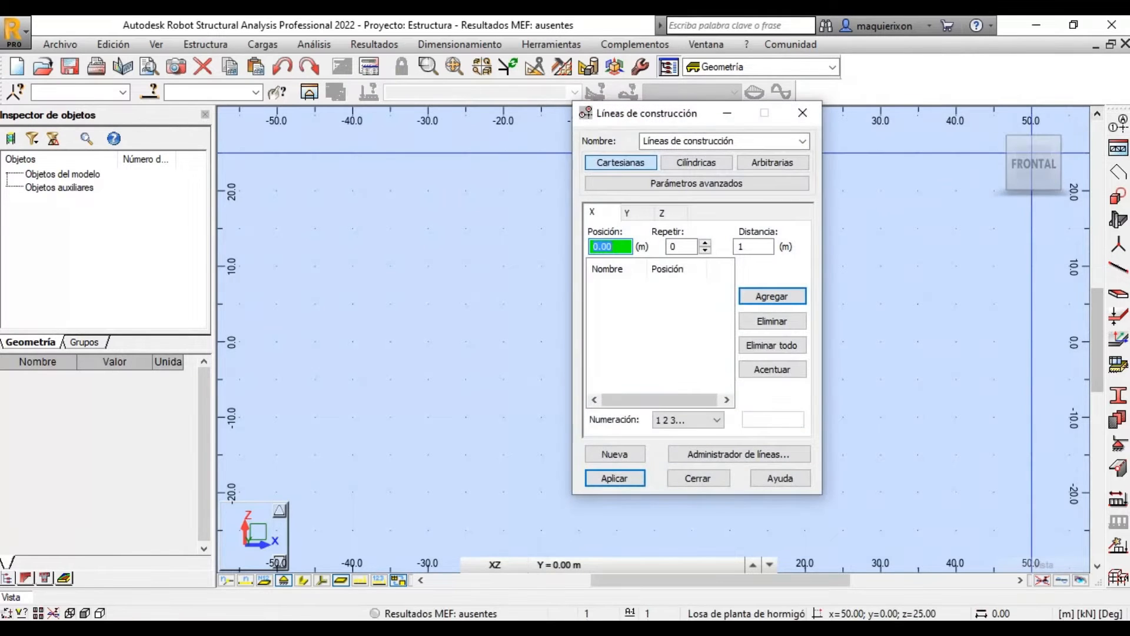
drag(648, 113, 540, 133)
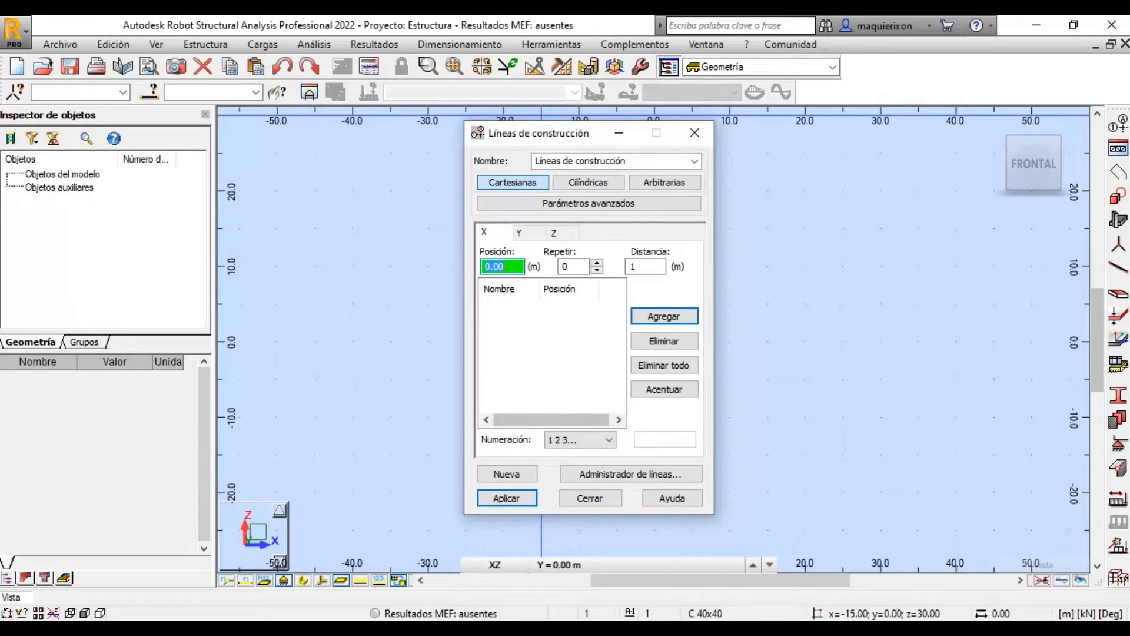
click(528, 233)
click(562, 233)
click(528, 233)
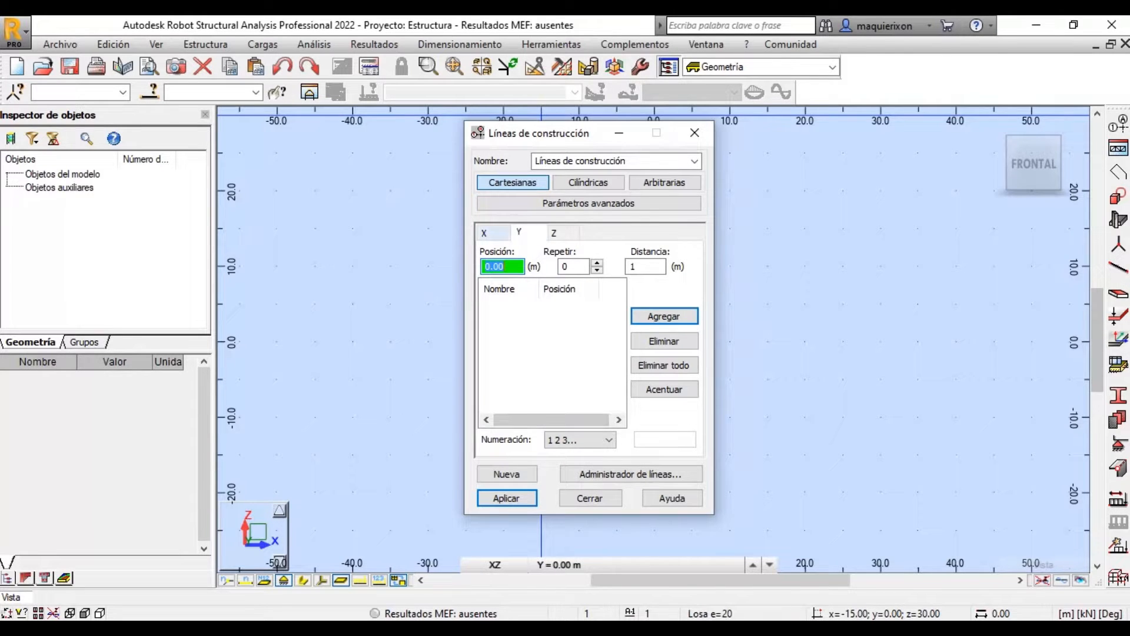
click(494, 233)
click(528, 233)
click(484, 232)
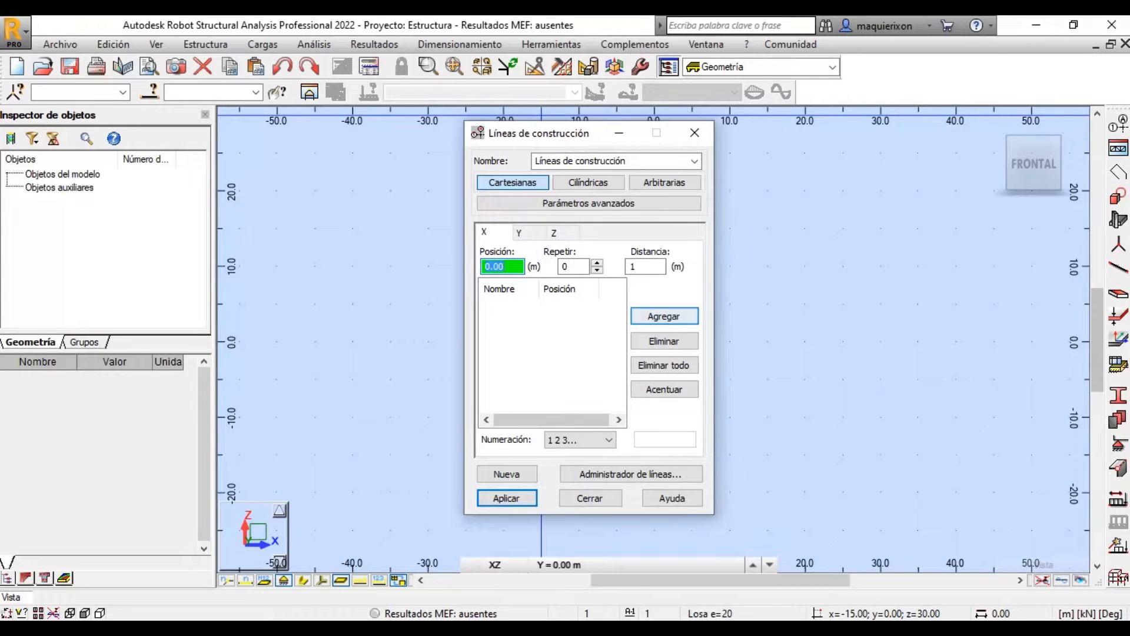
Add Cartesian construction lines along the X axis at positions 0 and 3 m
click(664, 316)
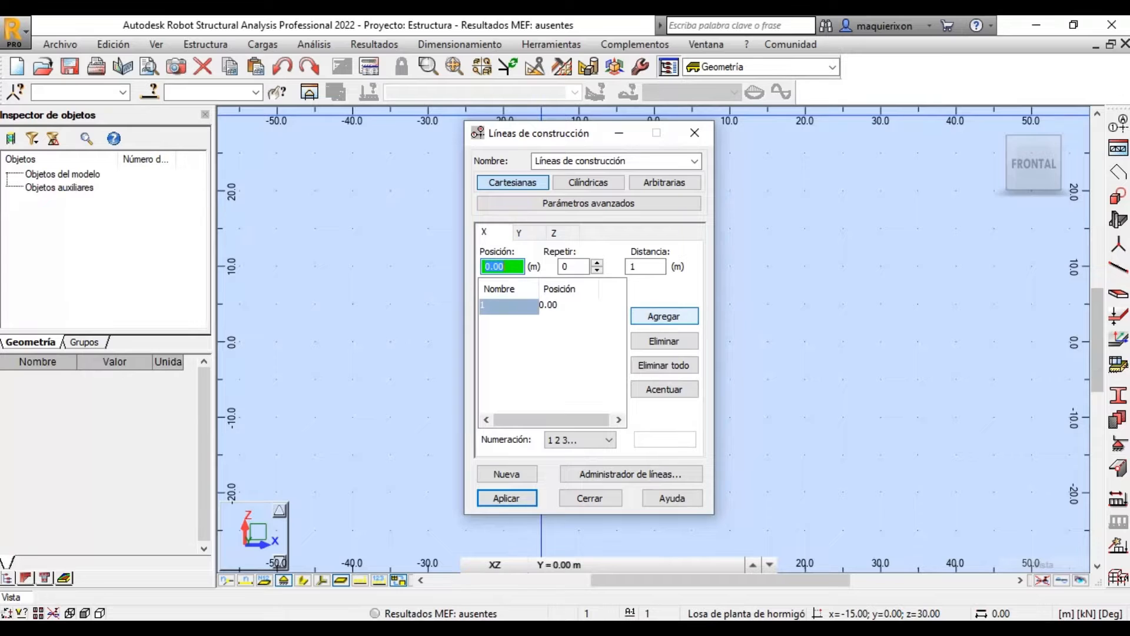
click(505, 266)
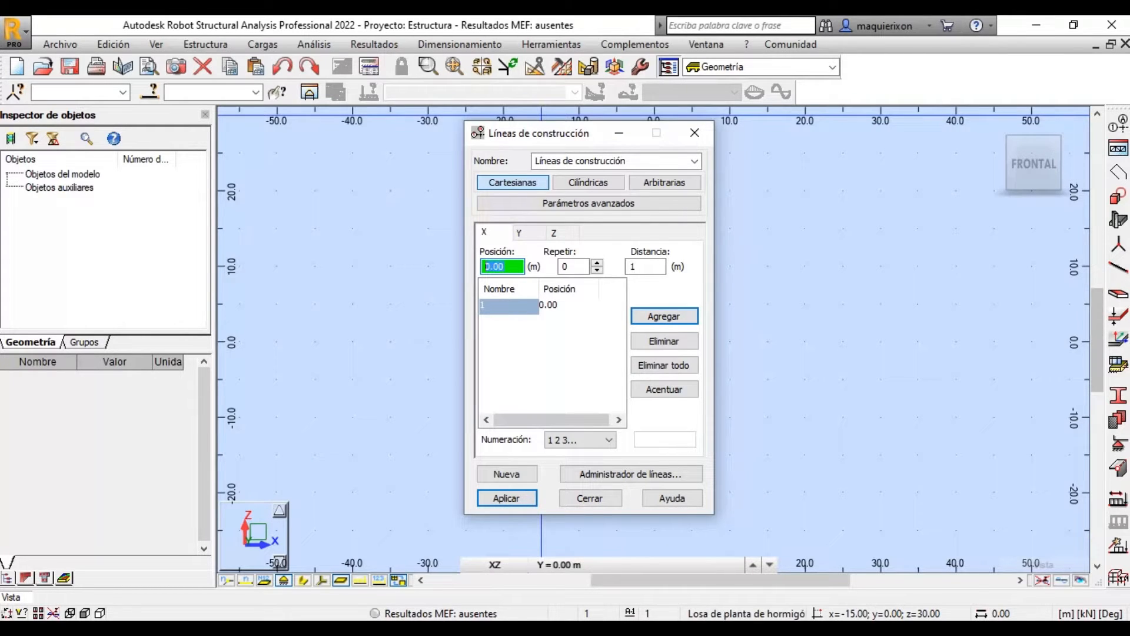
key(BackSpace)
key(BackSpace)
key(BackSpace)
key(BackSpace)
text(3)
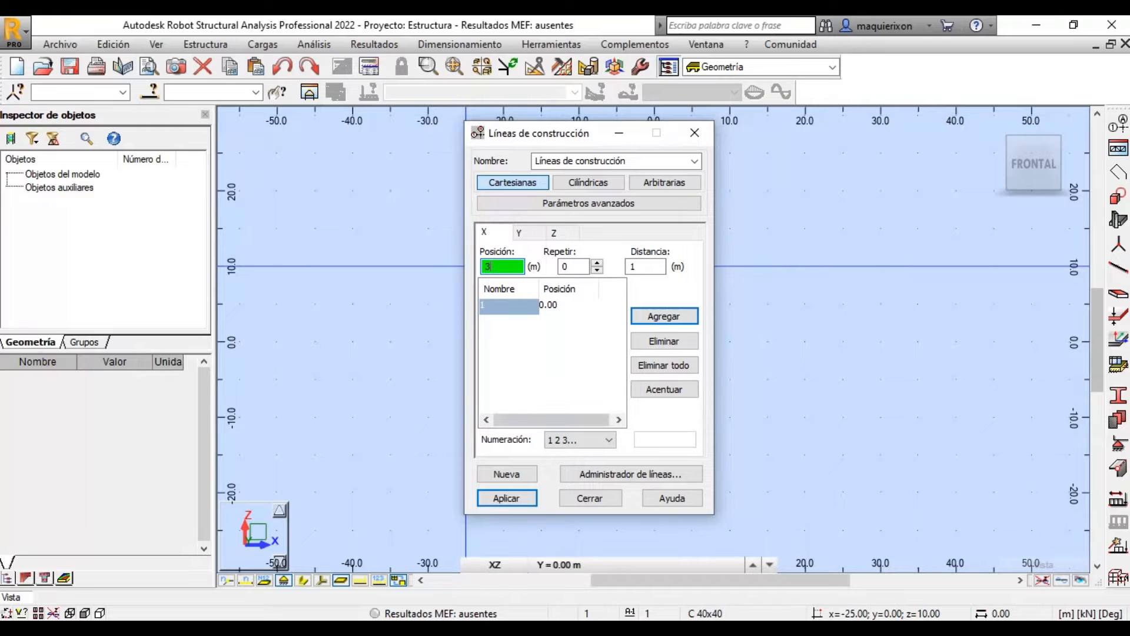
click(664, 316)
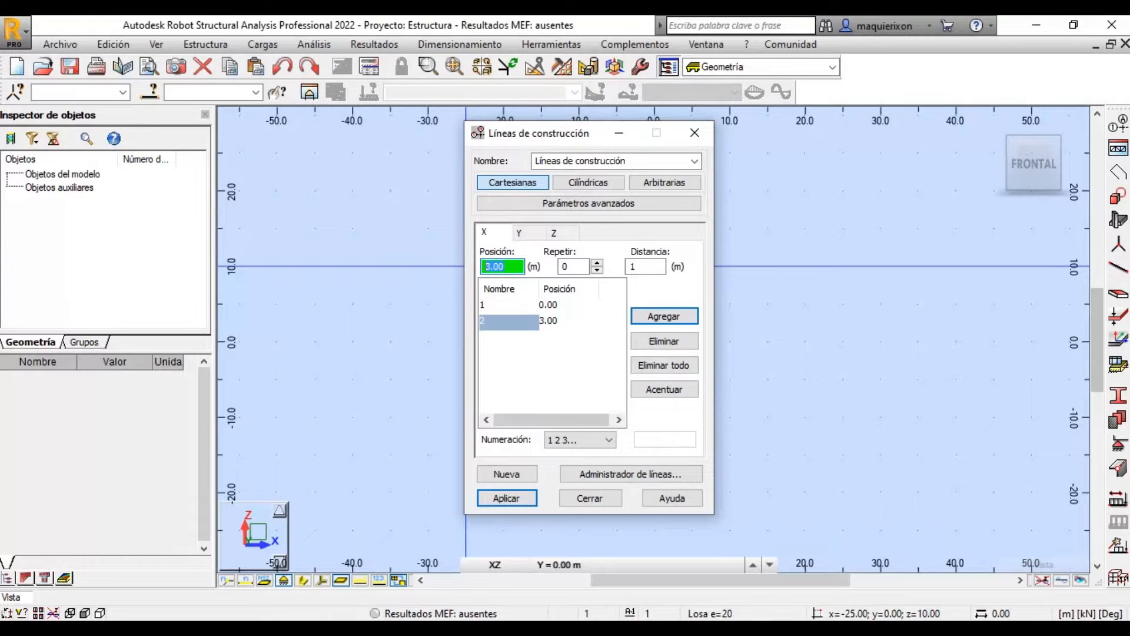
Add X-axis construction lines at 6 and 9 m, using the 1 2 3... numbering
text(6)
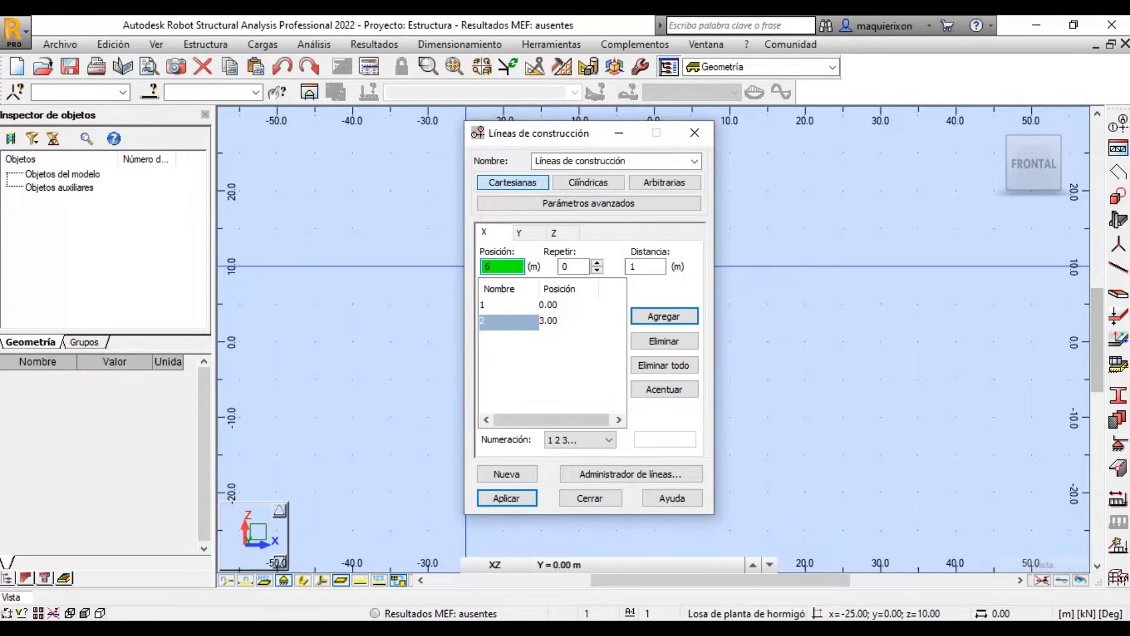
key(Return)
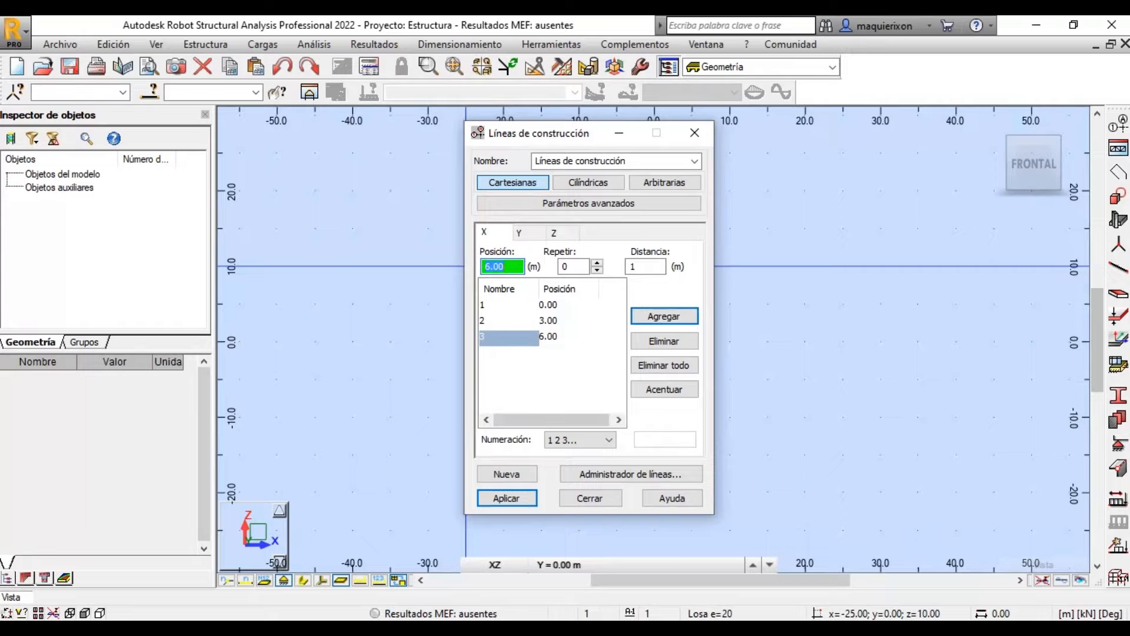
double_click(503, 267)
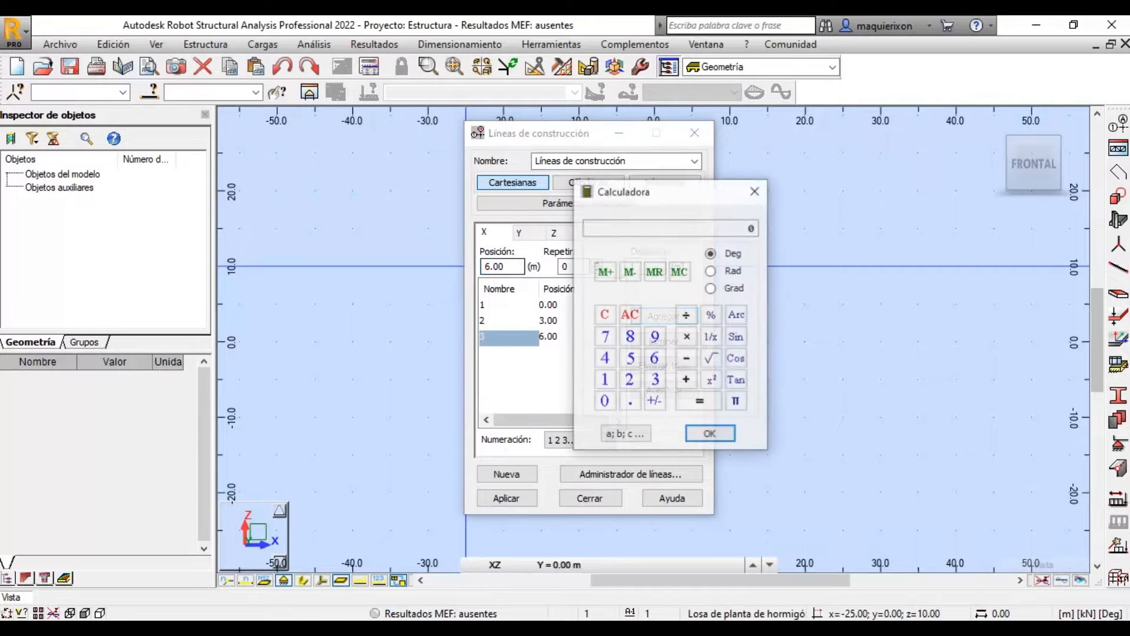
click(754, 191)
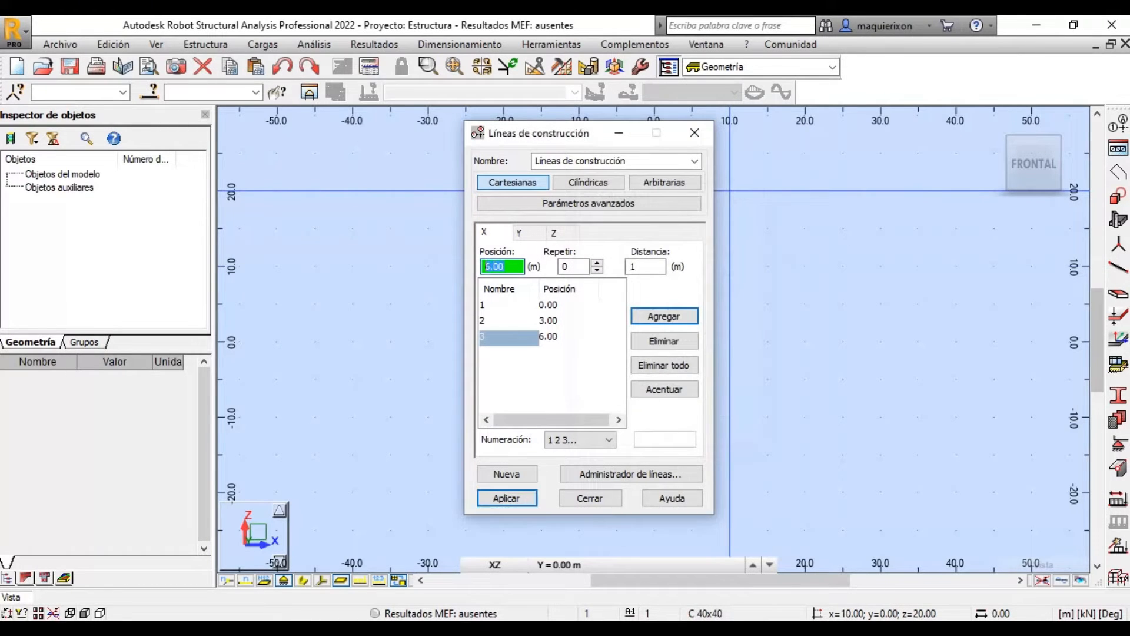
text(9)
key(Return)
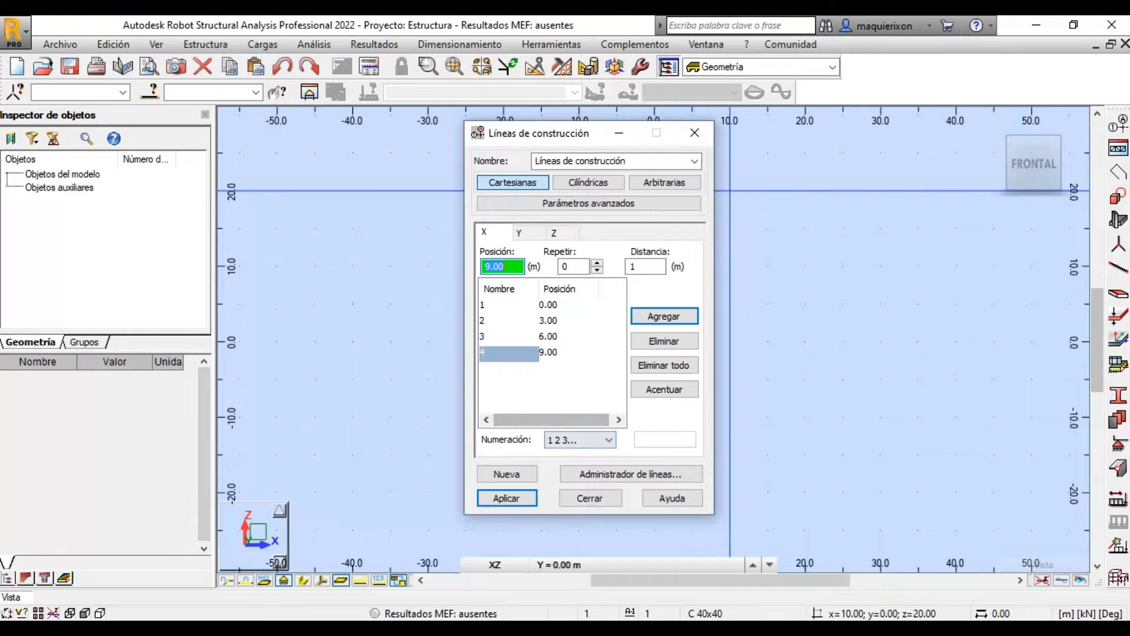
click(580, 440)
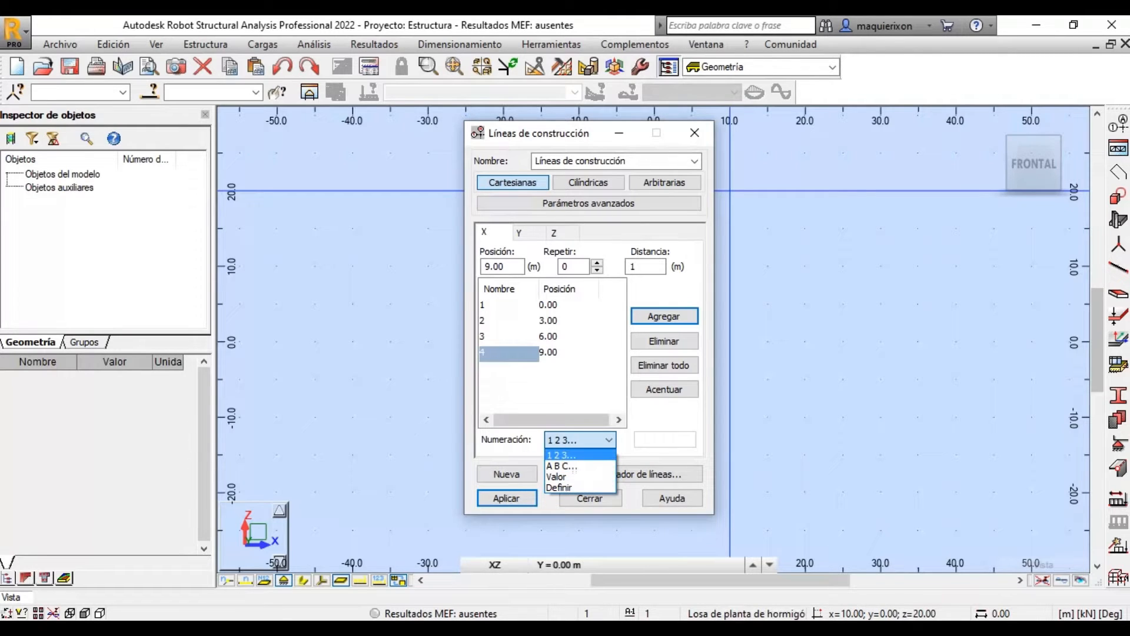
key(Return)
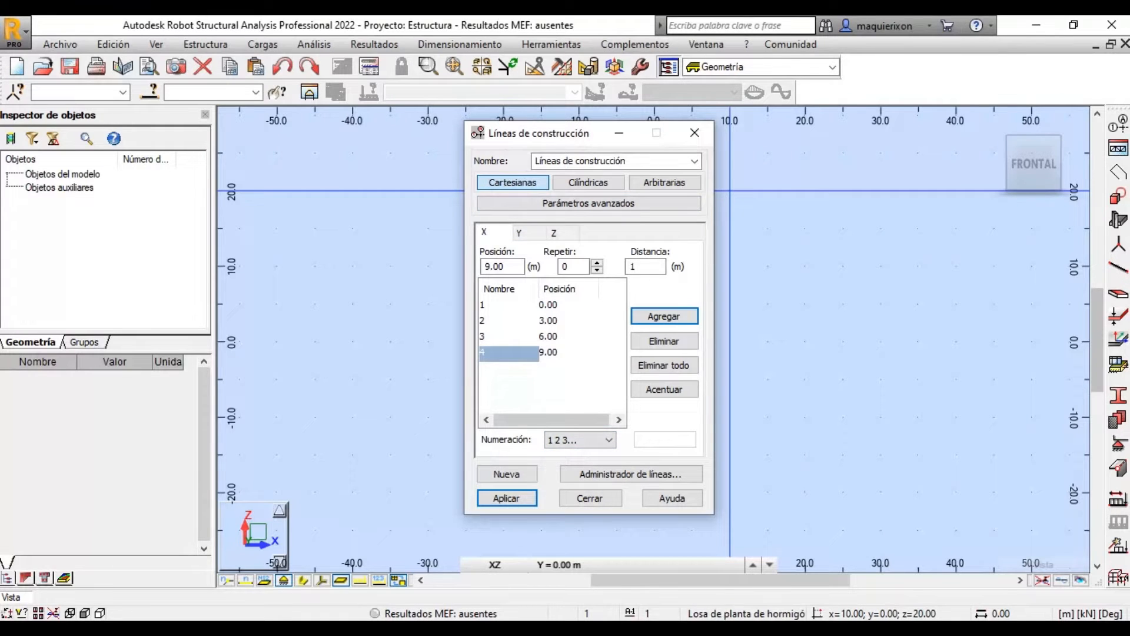
Add Y-axis construction lines at 0, 2.5, 5 and 8 m, and set their numbering to A B C...
click(519, 233)
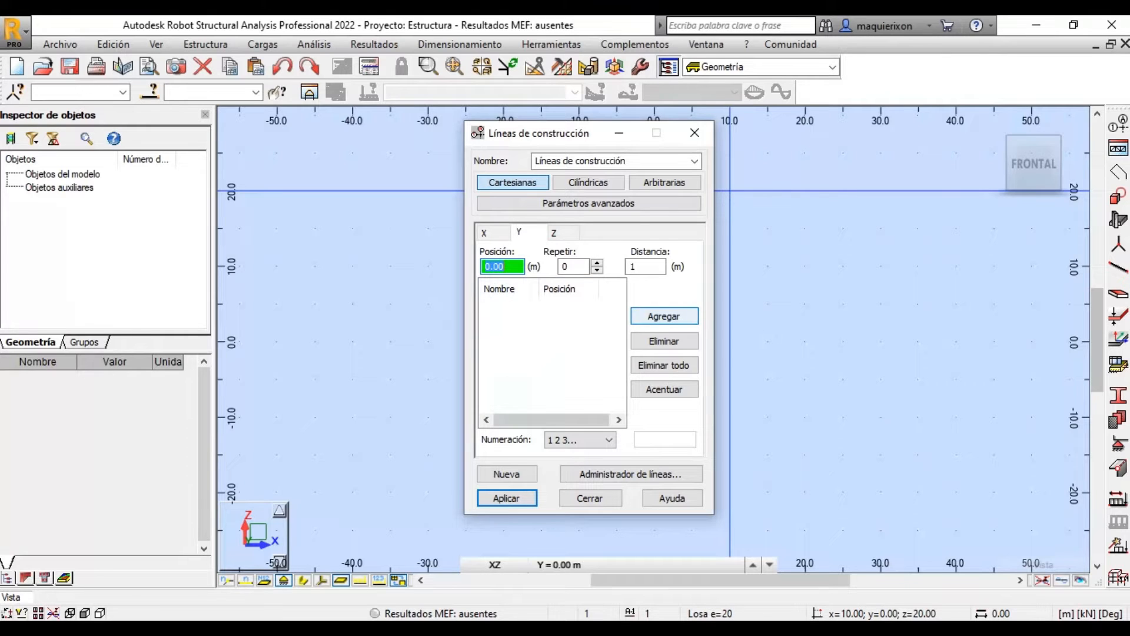
key(Return)
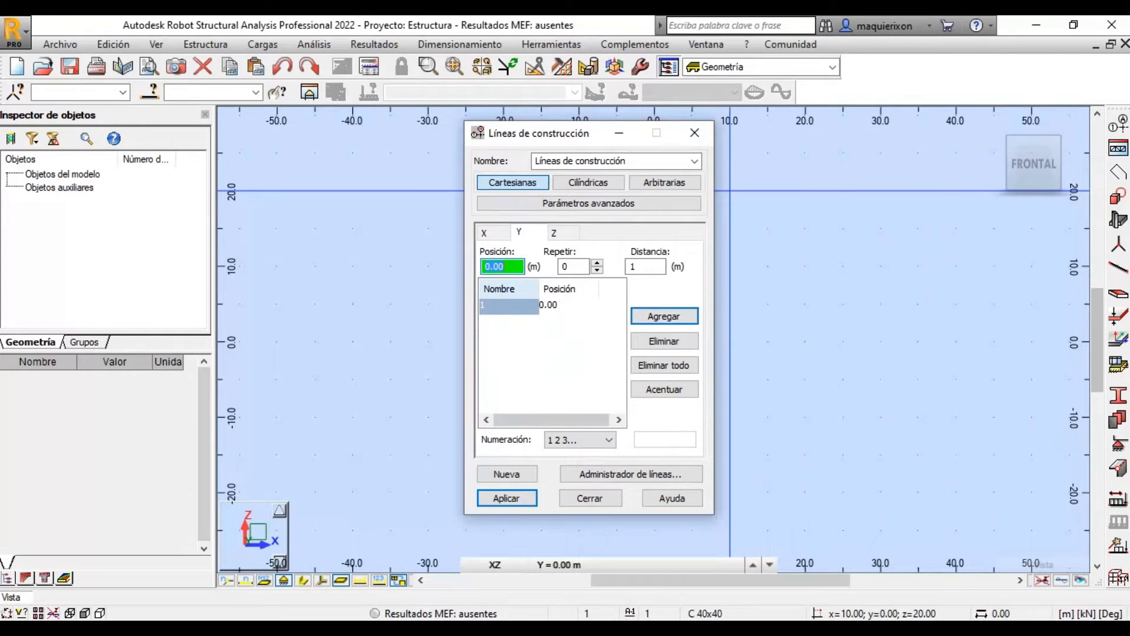
text(2.5)
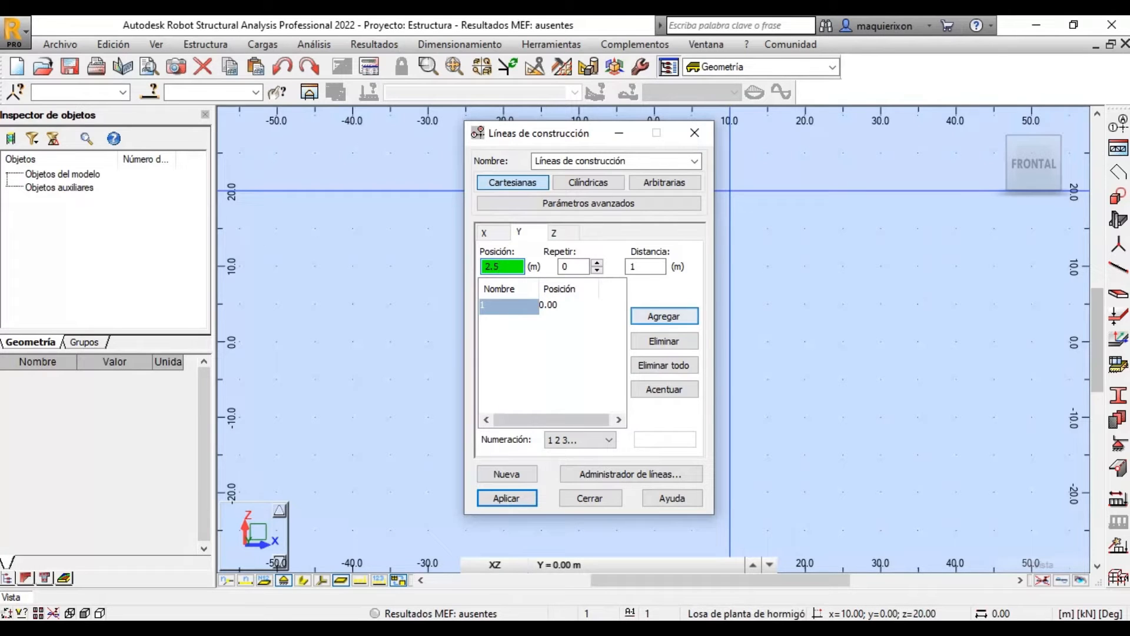
key(Return)
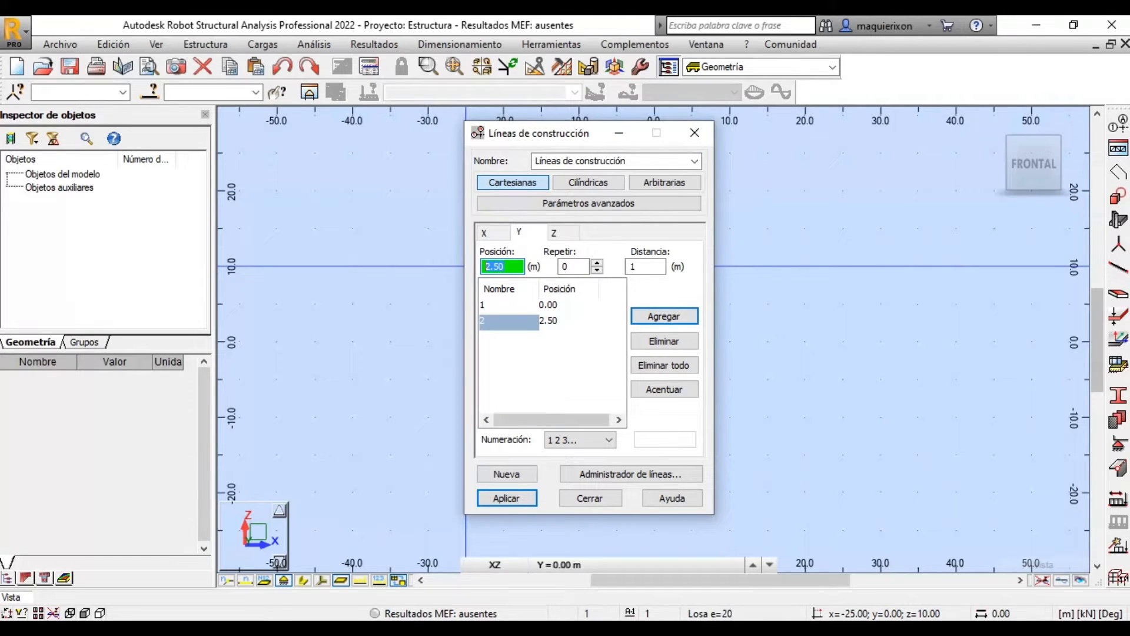
text(5)
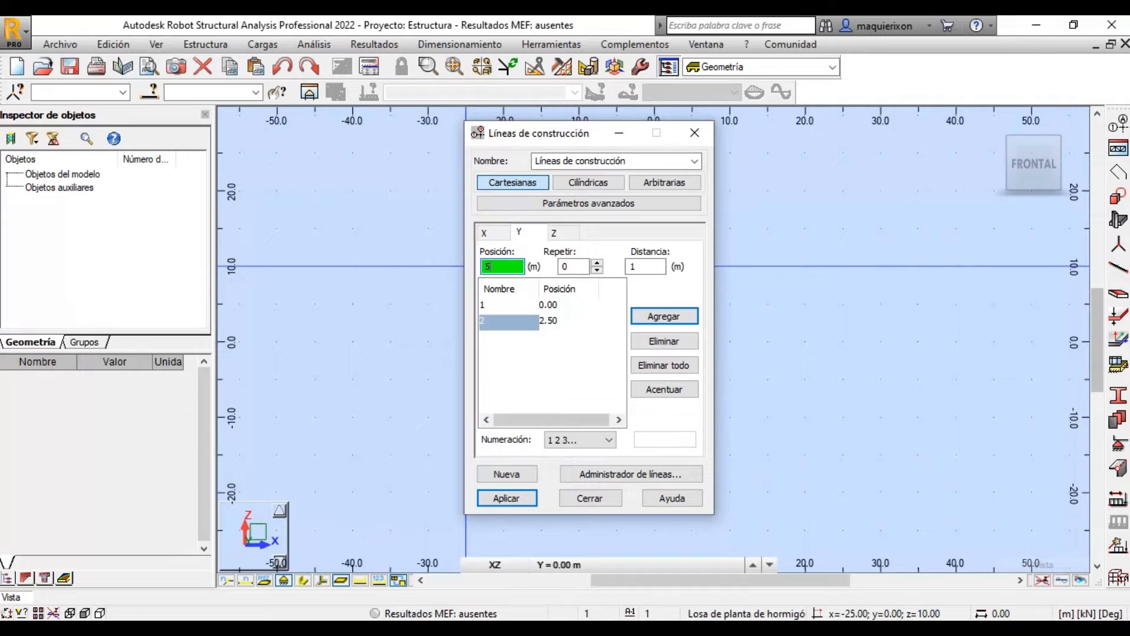
key(Return)
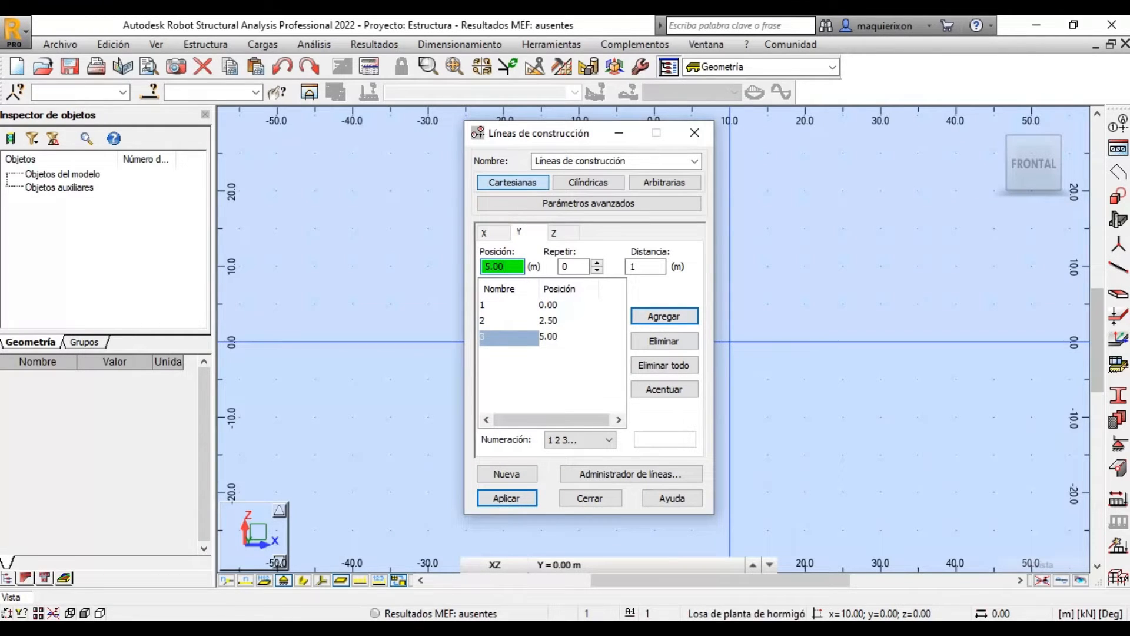
text(8)
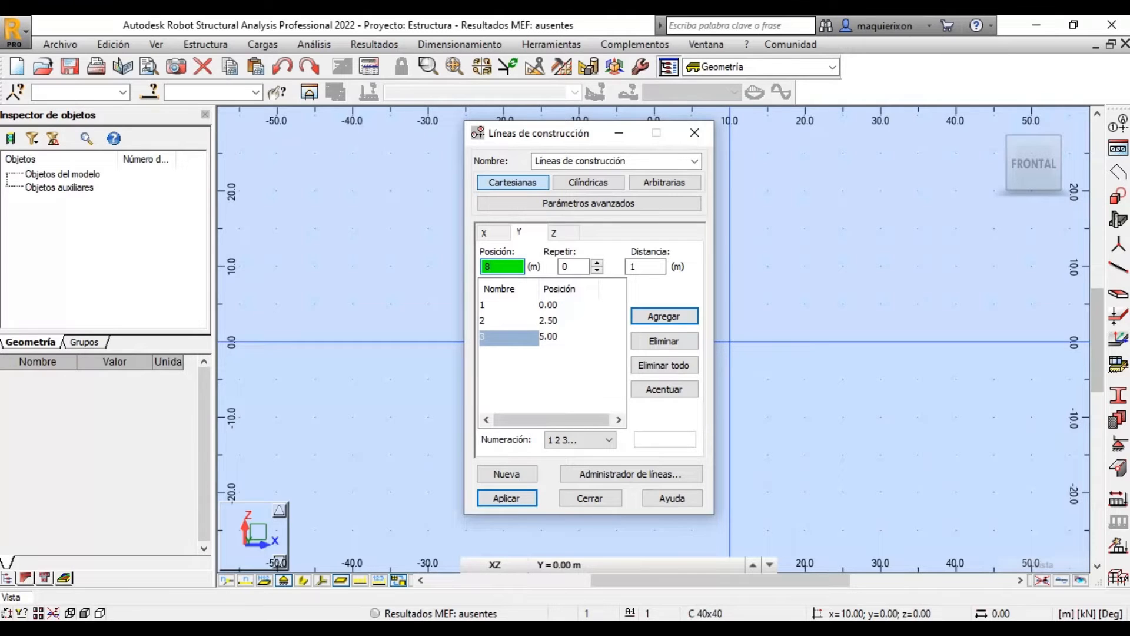
key(Return)
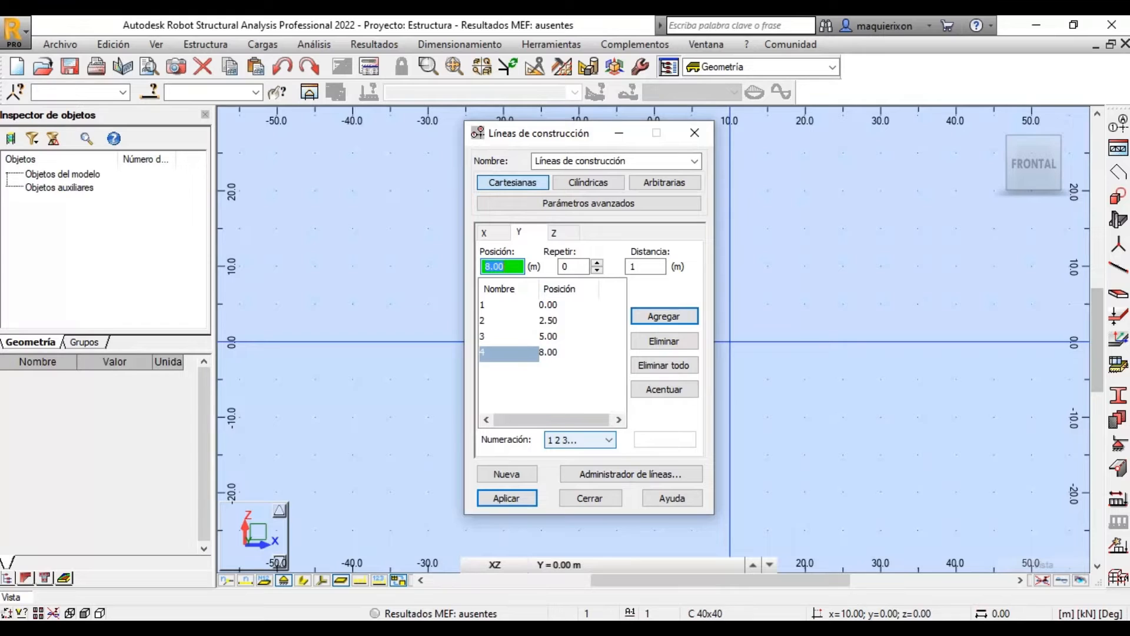
click(609, 440)
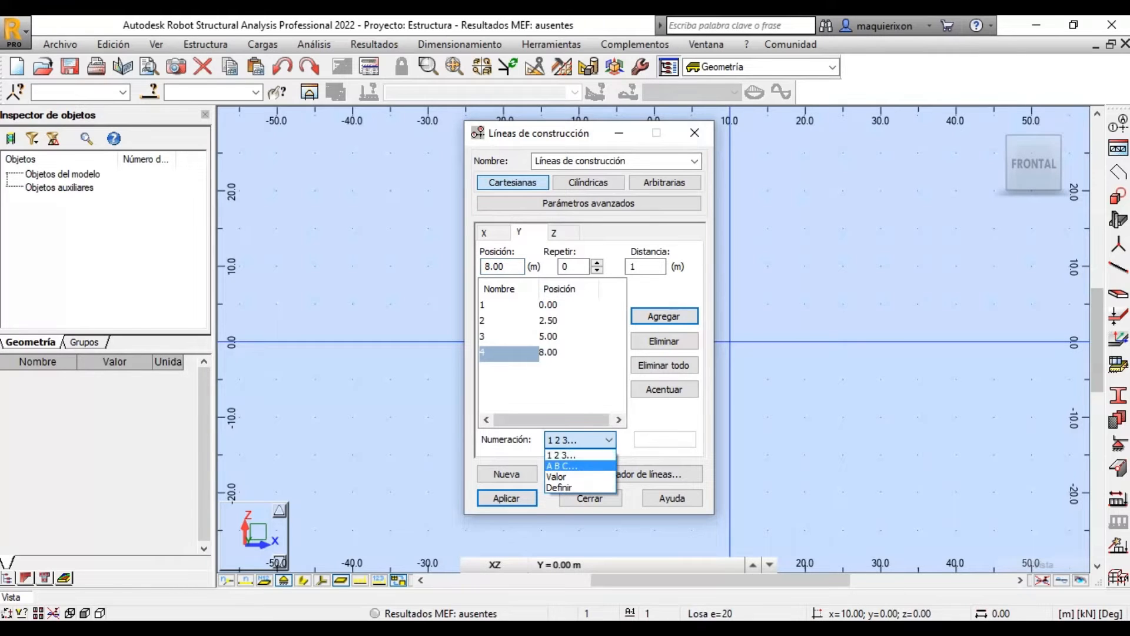
click(562, 465)
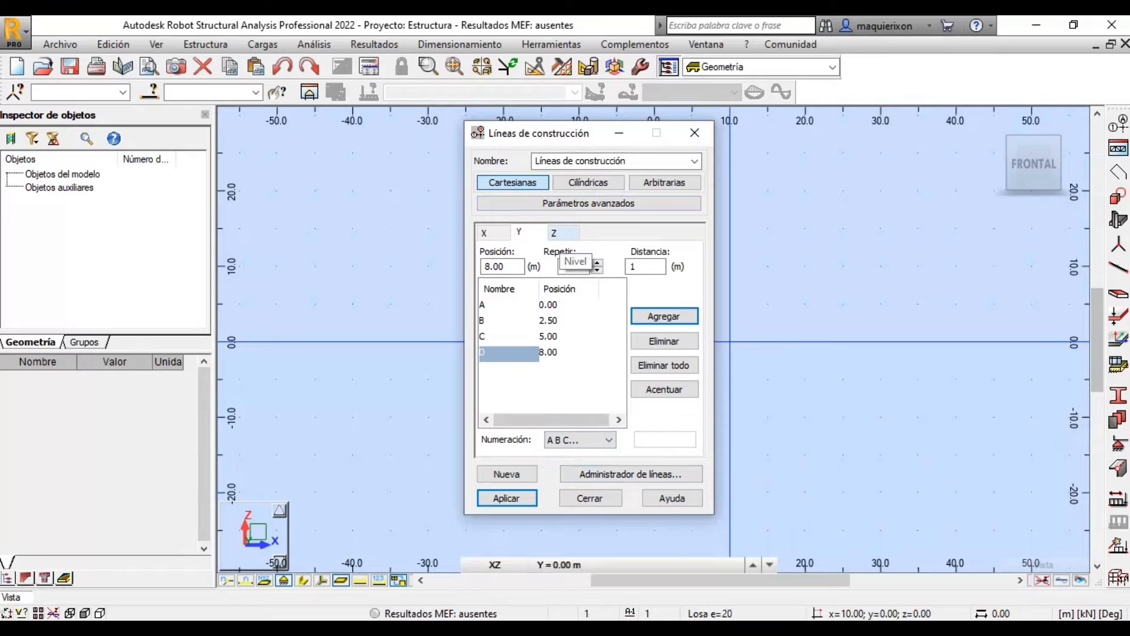
Add Z-axis construction levels at 0, 3, 6 and 8.5 m
click(556, 232)
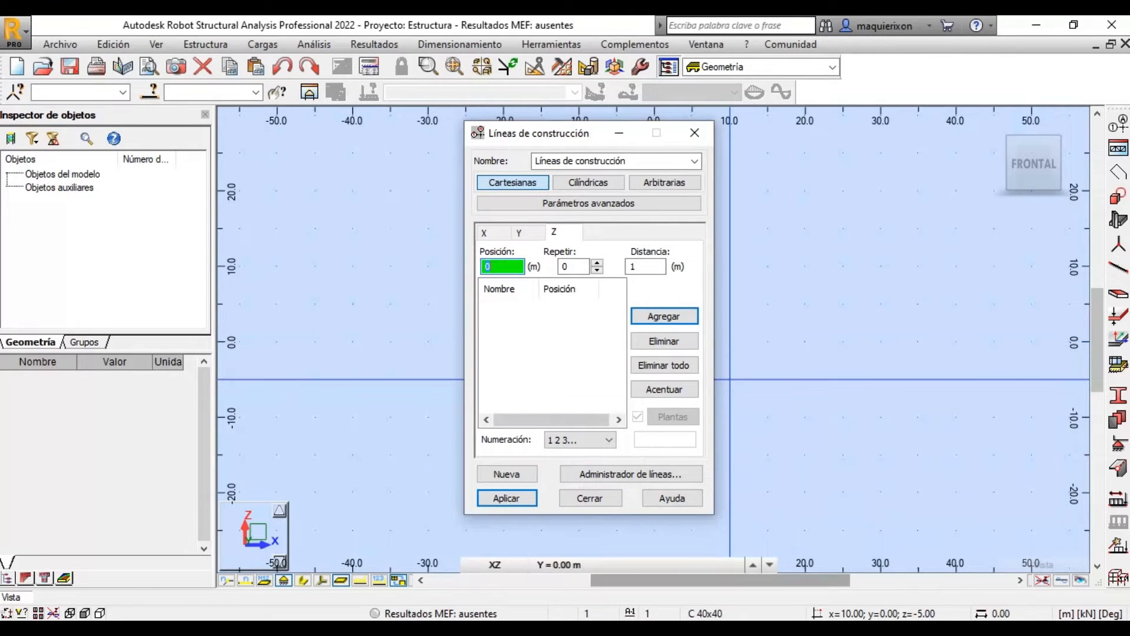
click(664, 316)
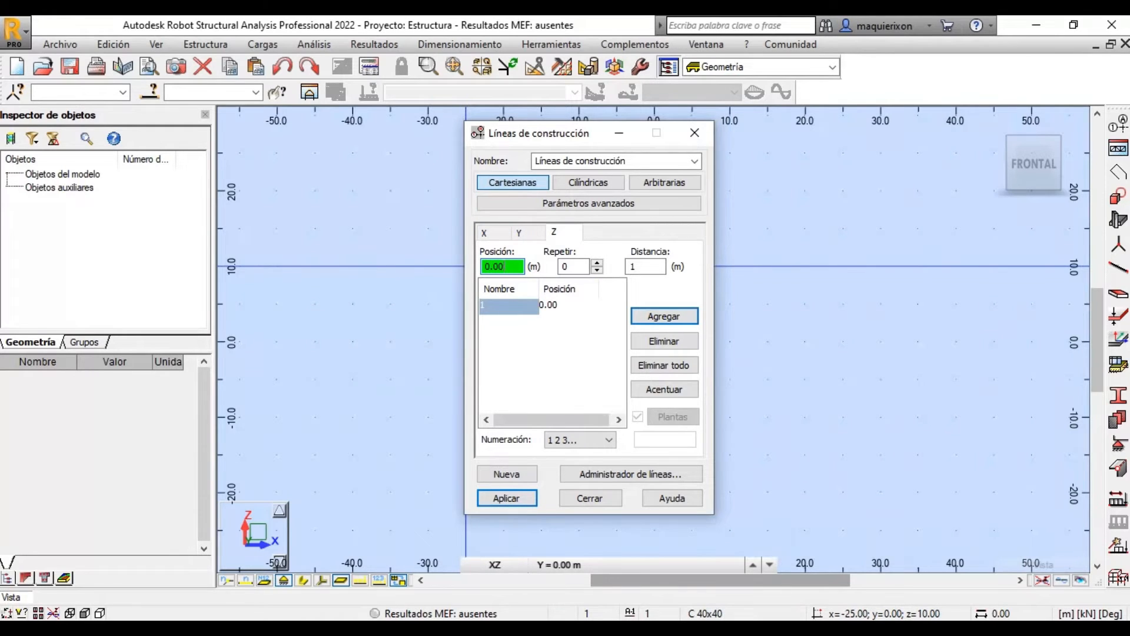
drag(500, 267, 487, 267)
text(3)
key(Return)
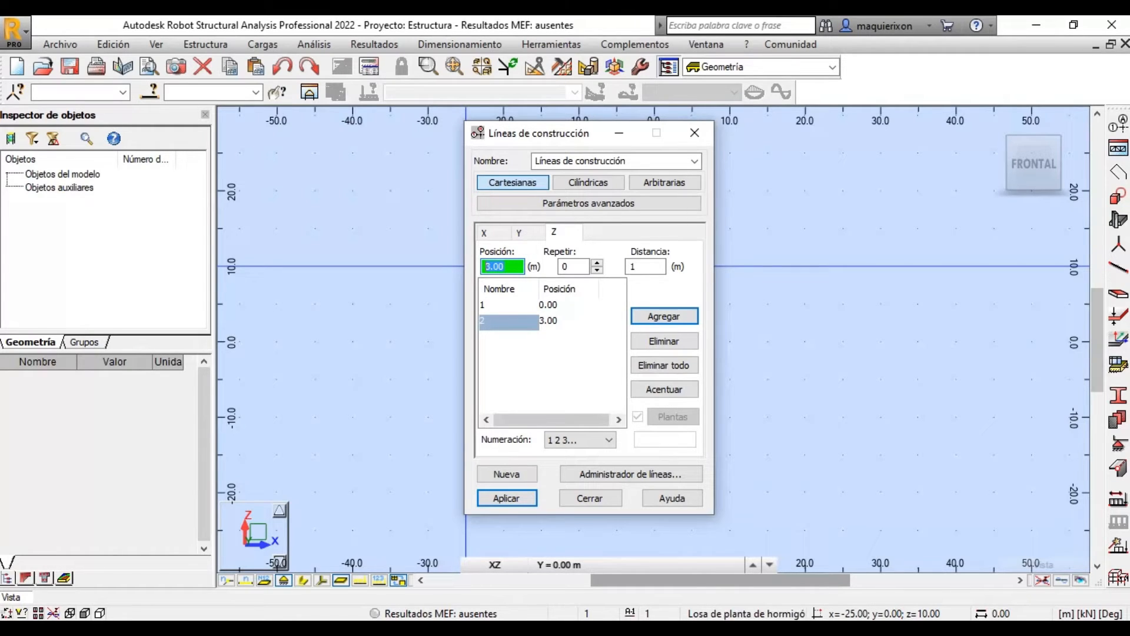
text(6)
key(Return)
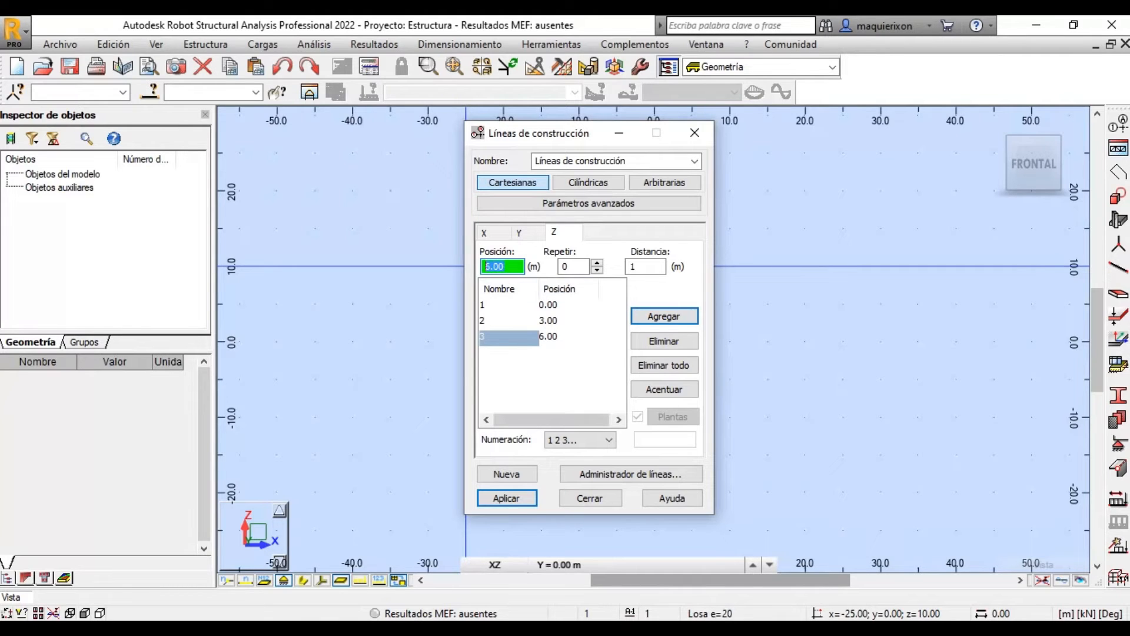
text(8.5)
key(Return)
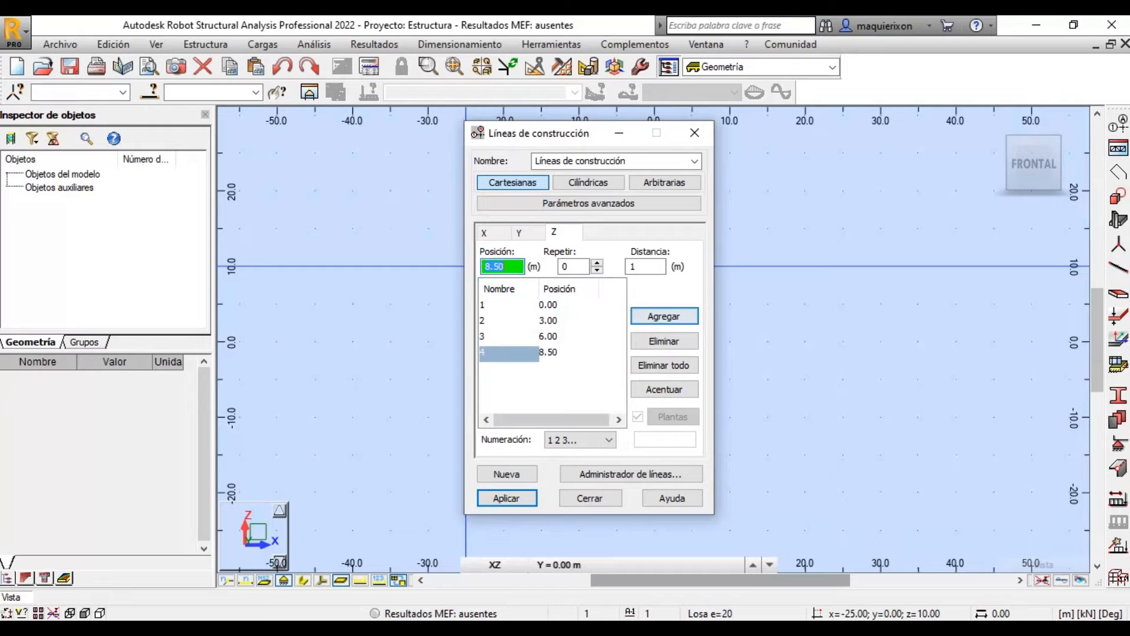
Set the numbering of the Z-axis levels to Valor and select the 3 m level
click(580, 440)
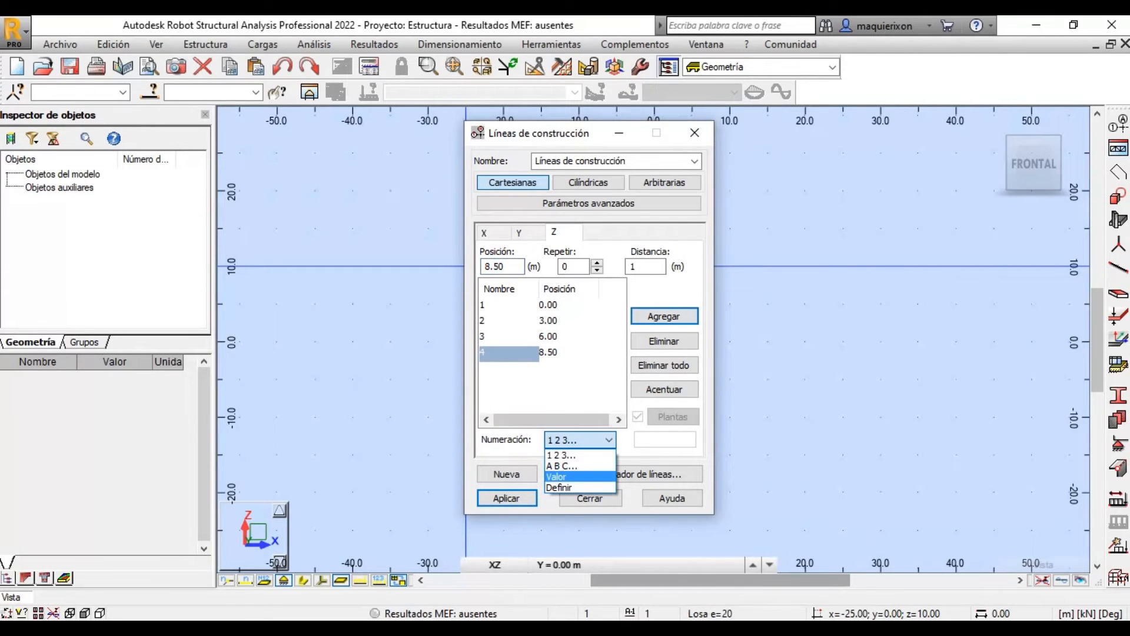
click(558, 476)
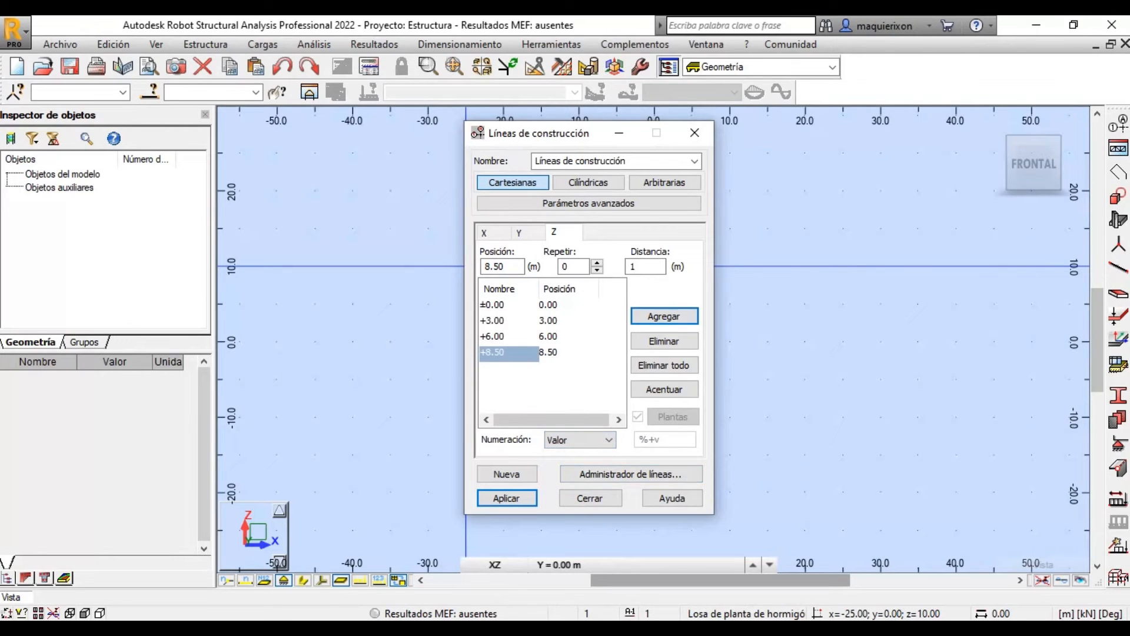
click(493, 305)
click(494, 321)
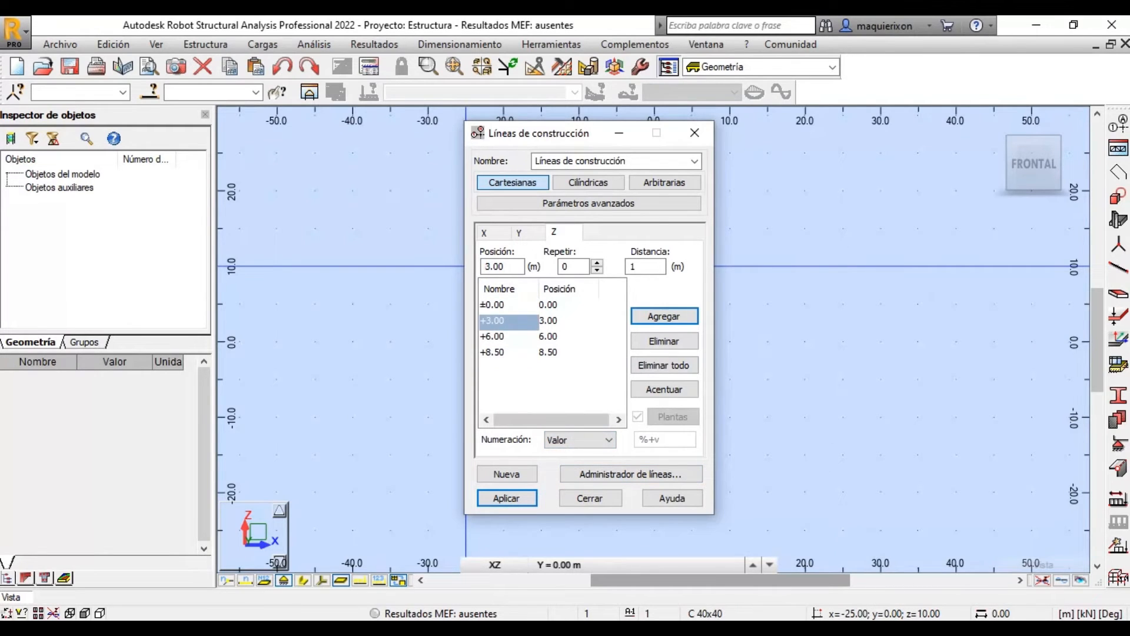
Check the Z-axis levels in the list, apply the Cartesian construction lines to the model and close their definition dialog
click(493, 336)
click(493, 353)
click(493, 337)
click(493, 320)
click(493, 305)
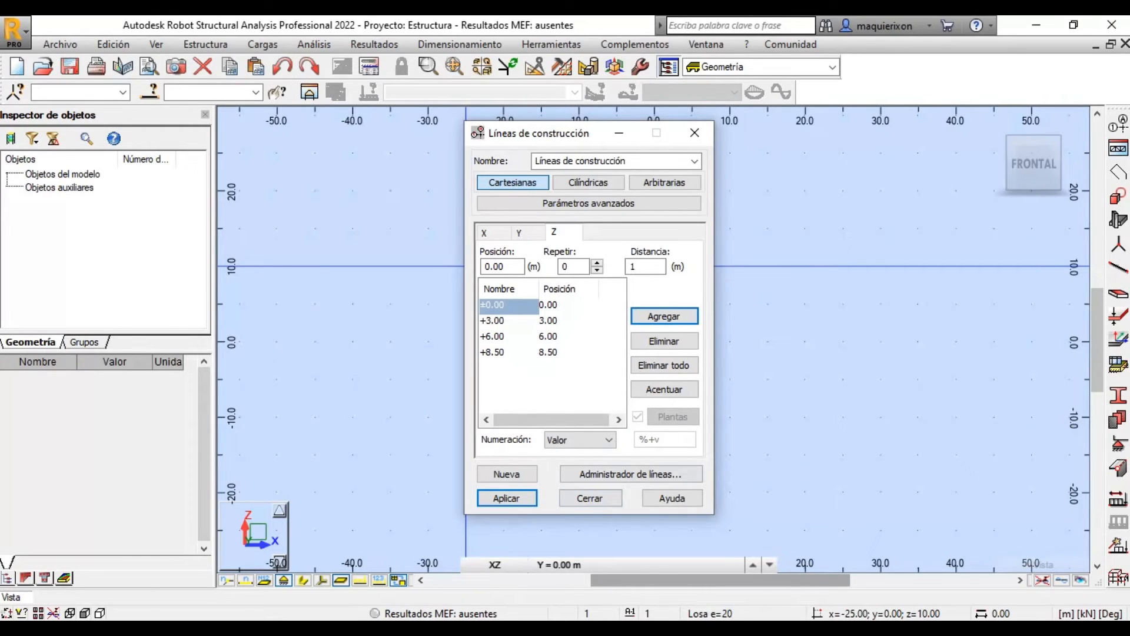
click(506, 498)
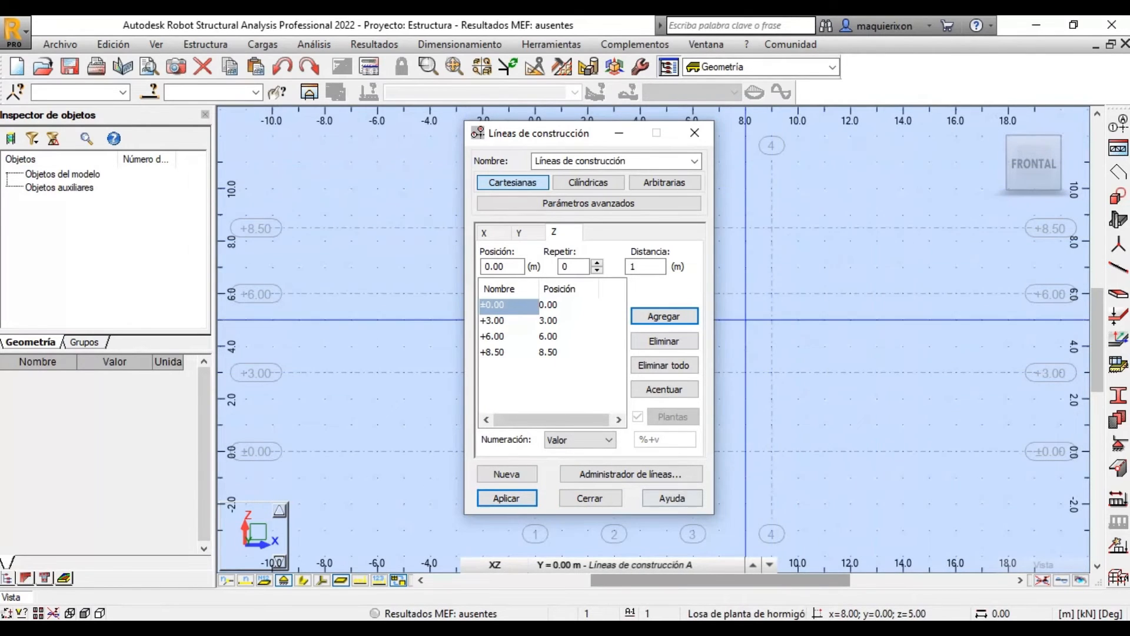
click(590, 498)
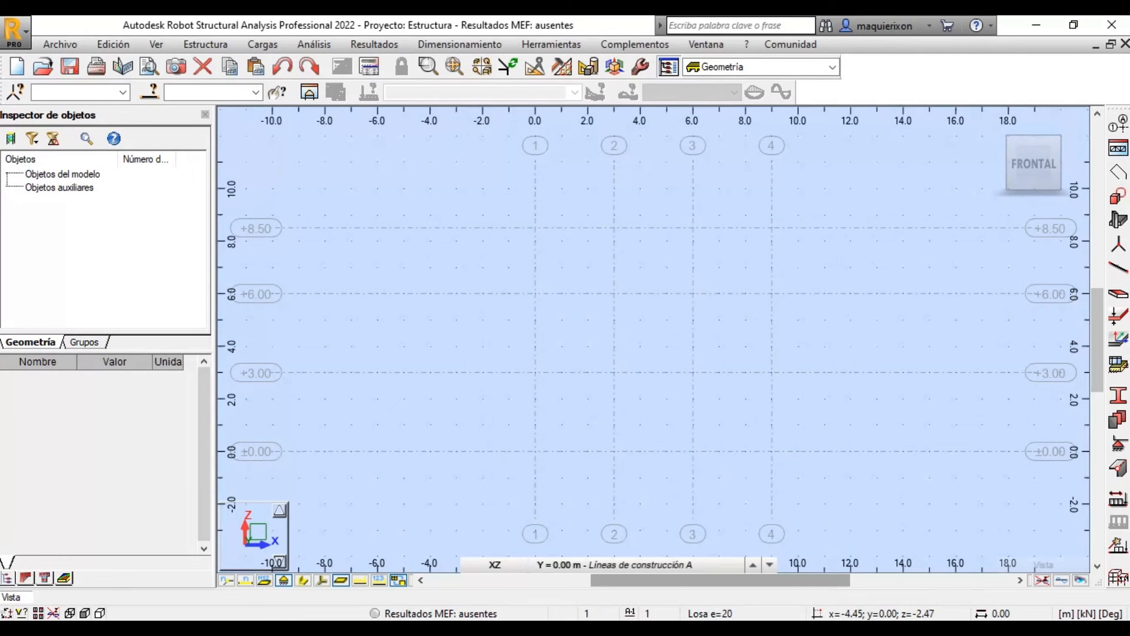
Switch to the 3D view to inspect the whole grid of construction lines
click(583, 565)
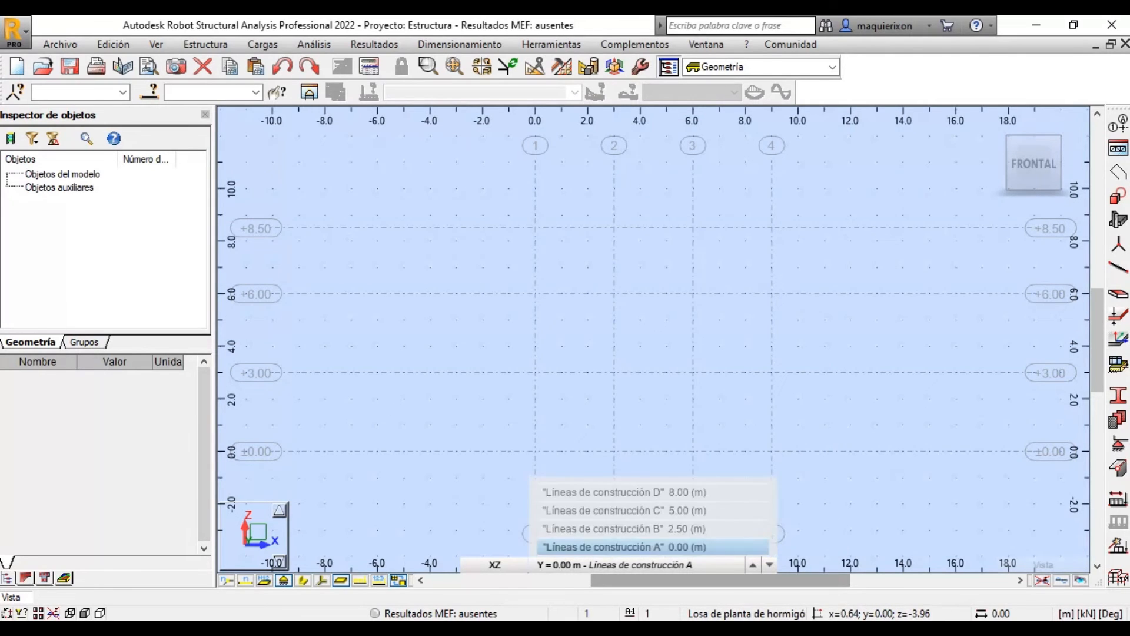
click(494, 565)
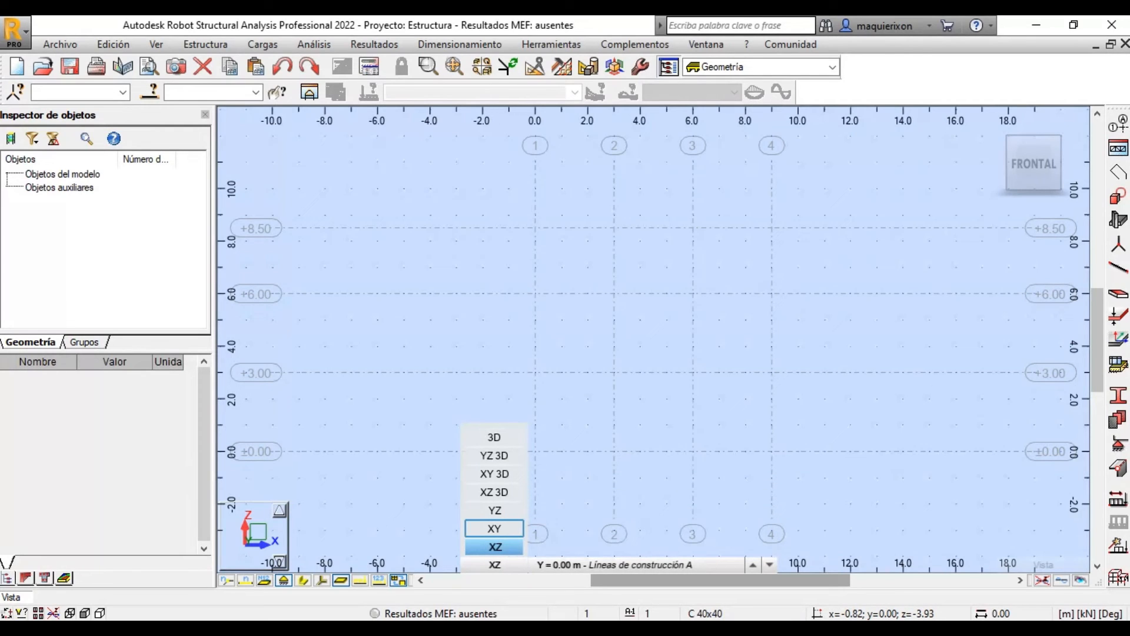
click(495, 437)
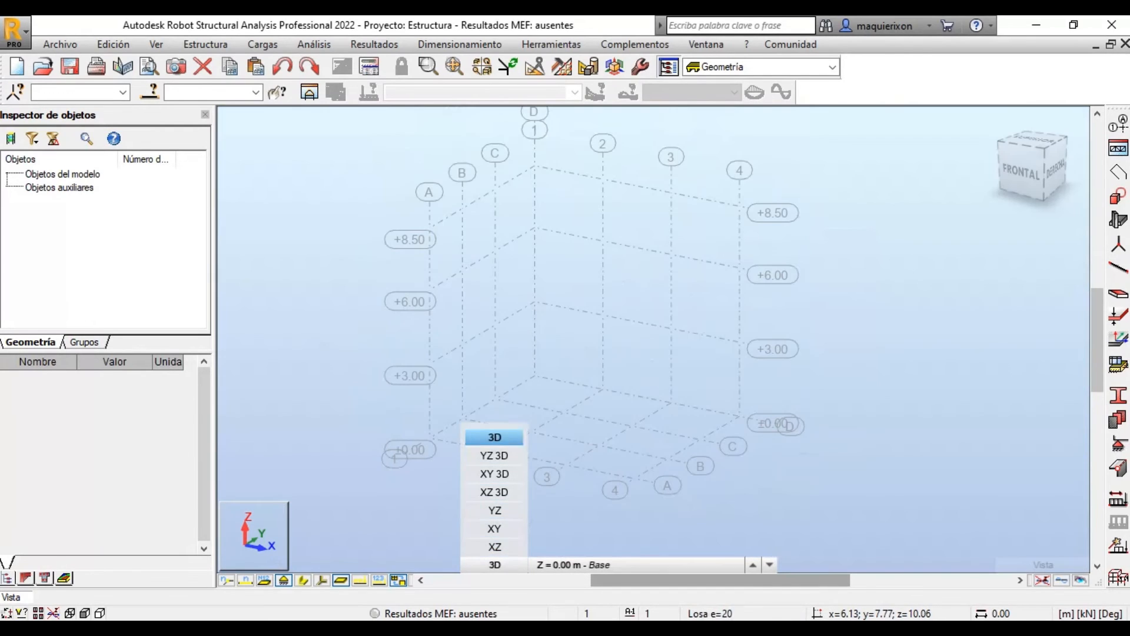
middle_drag(672, 157, 671, 182)
Set the work plane to the +3.00 level (Z = 3.00 m) and switch the view to the XY plane
click(624, 565)
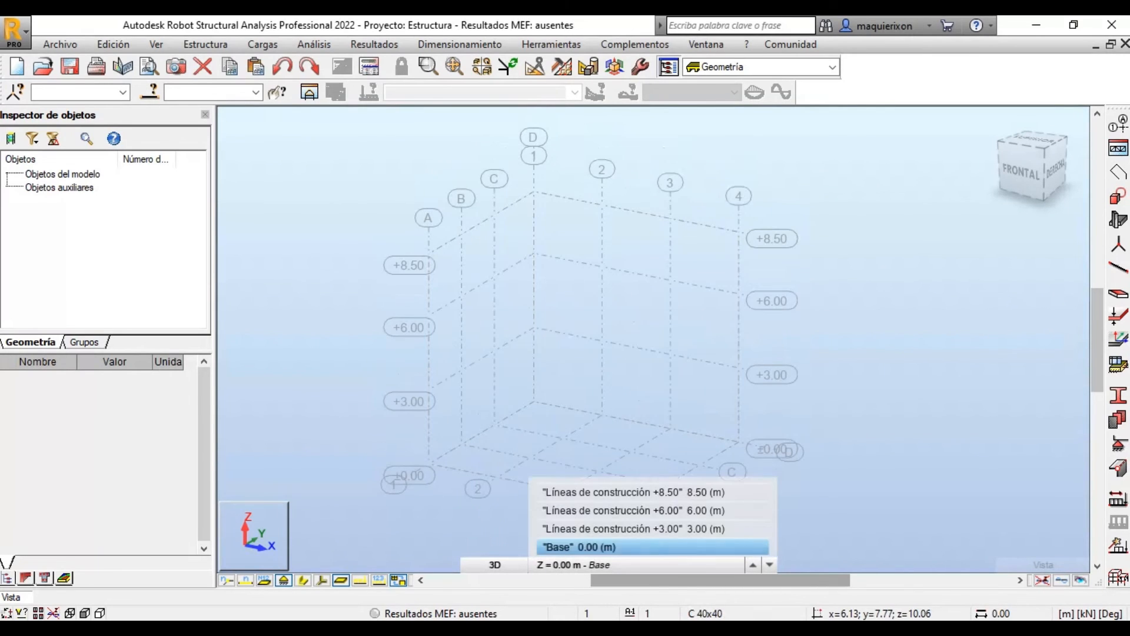
click(618, 529)
click(624, 565)
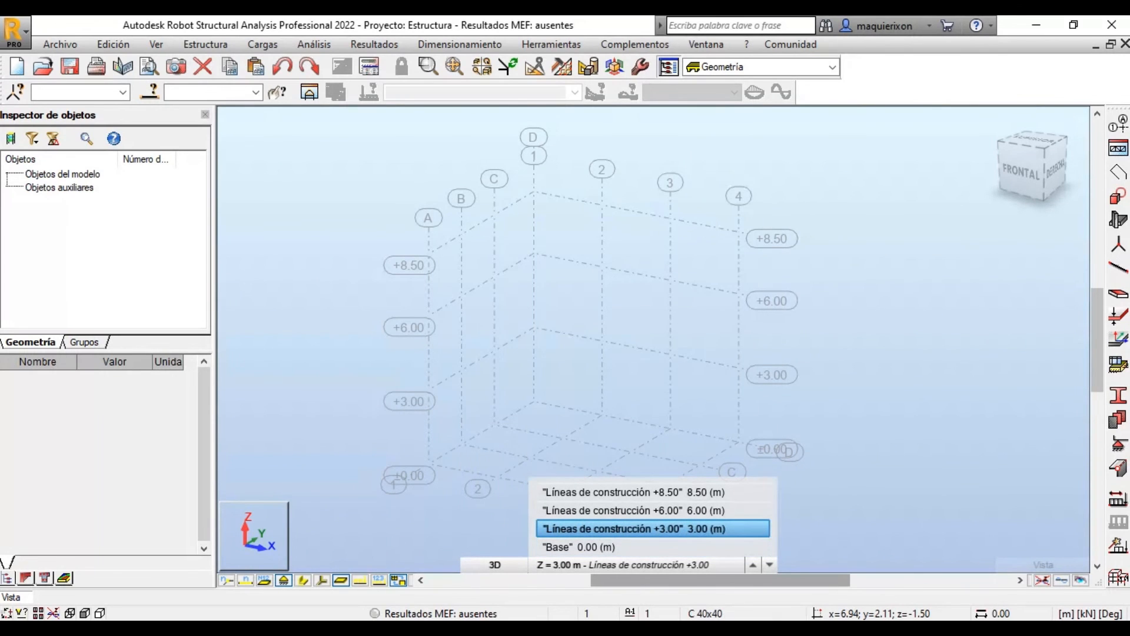
click(495, 564)
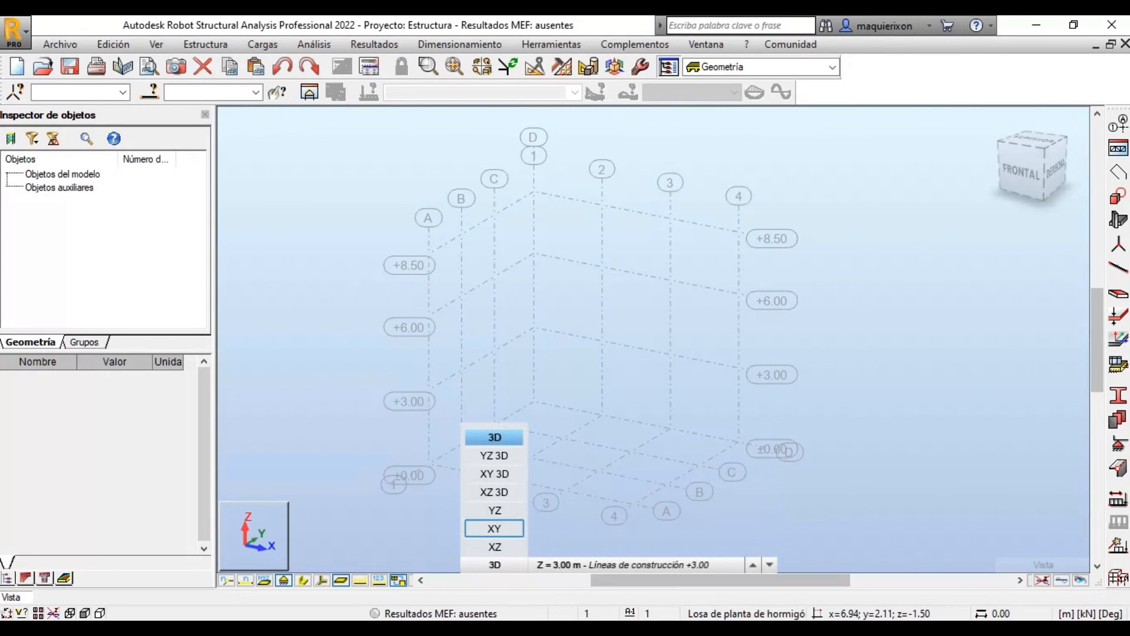
click(495, 528)
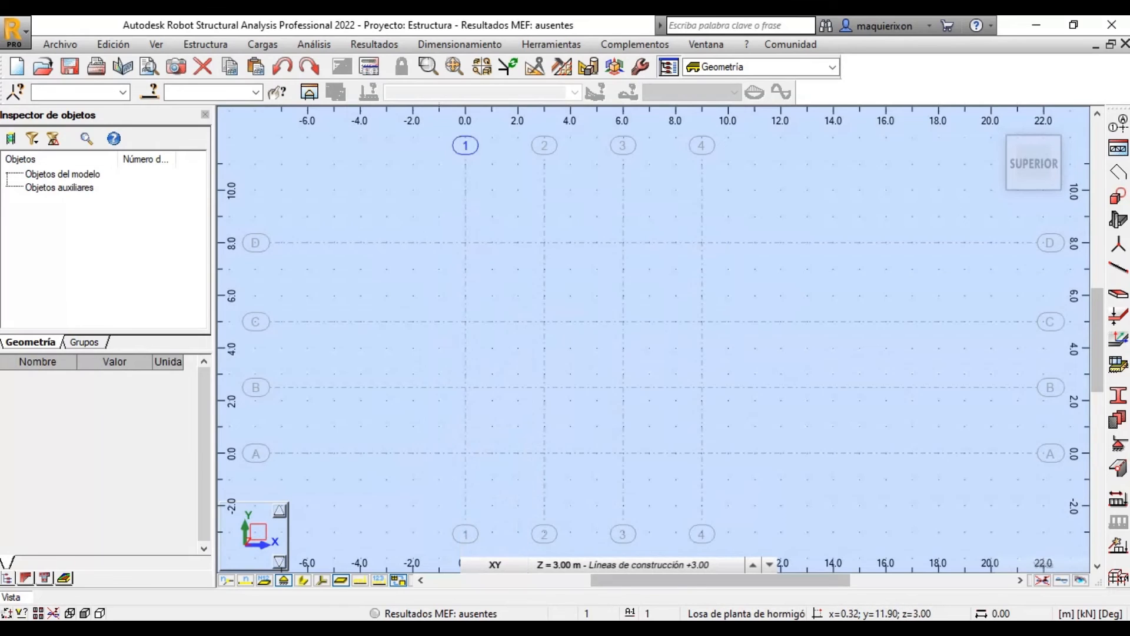